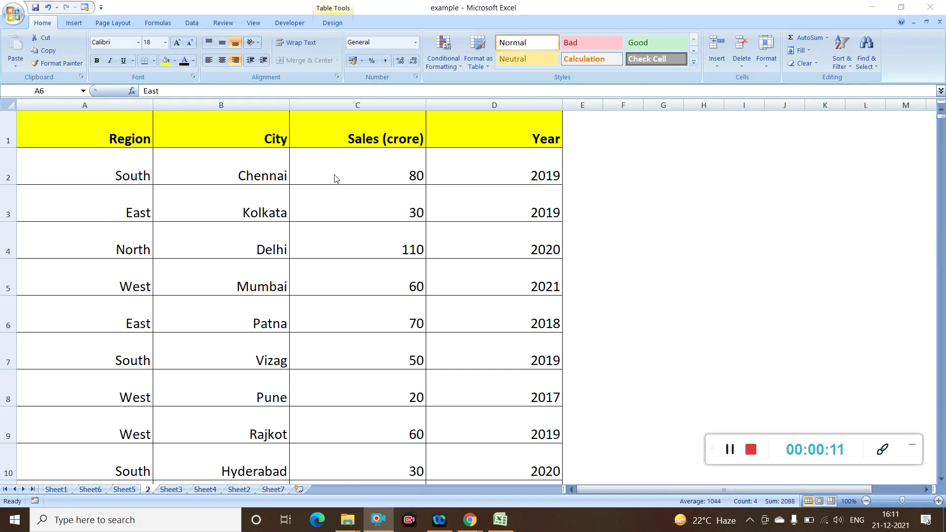
Step: Try font sizes 36 and 10 on the East entry in cell A3
click(101, 206)
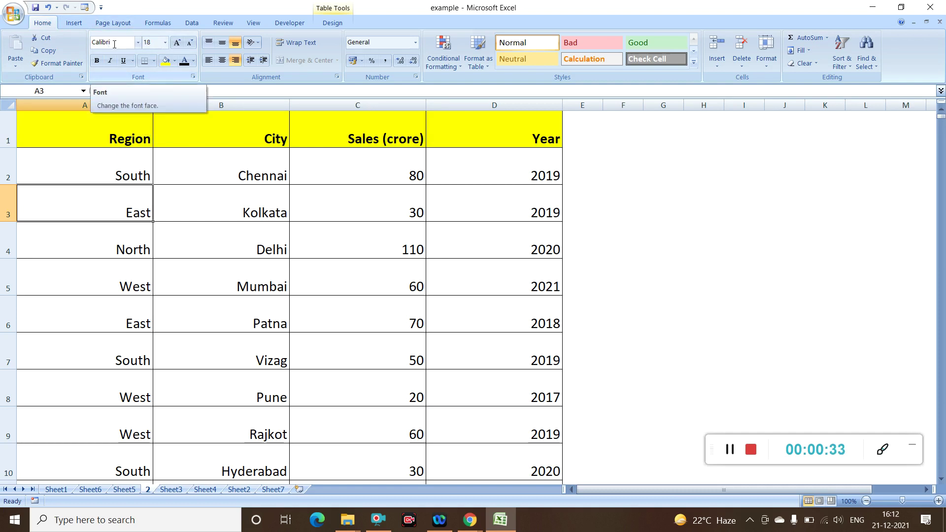
click(165, 45)
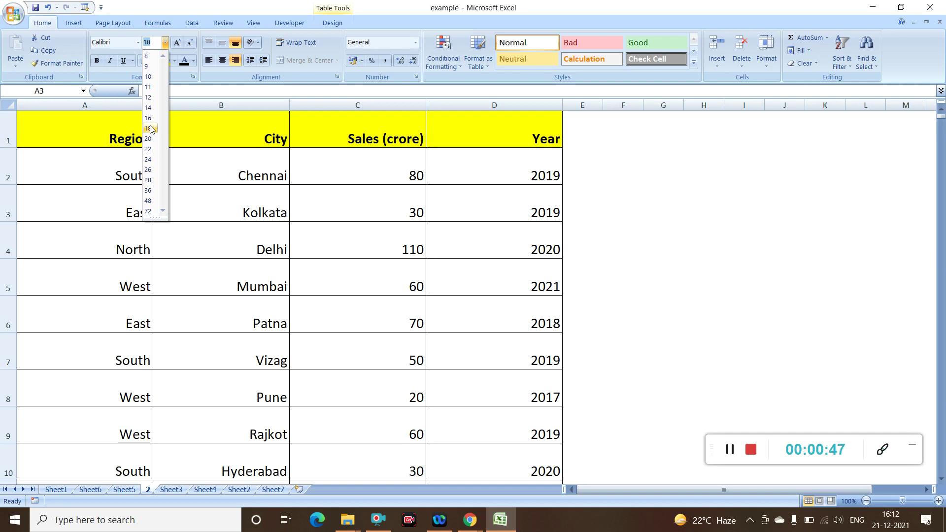
click(148, 192)
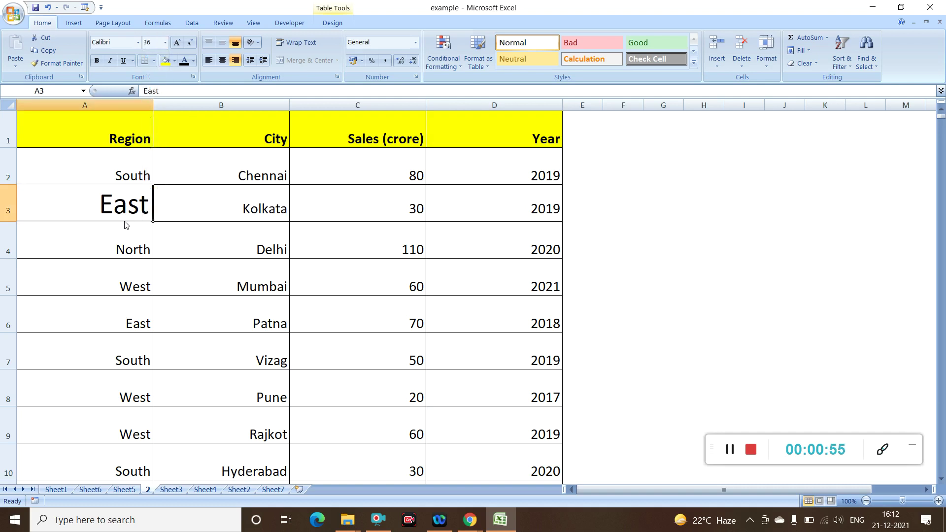
click(166, 43)
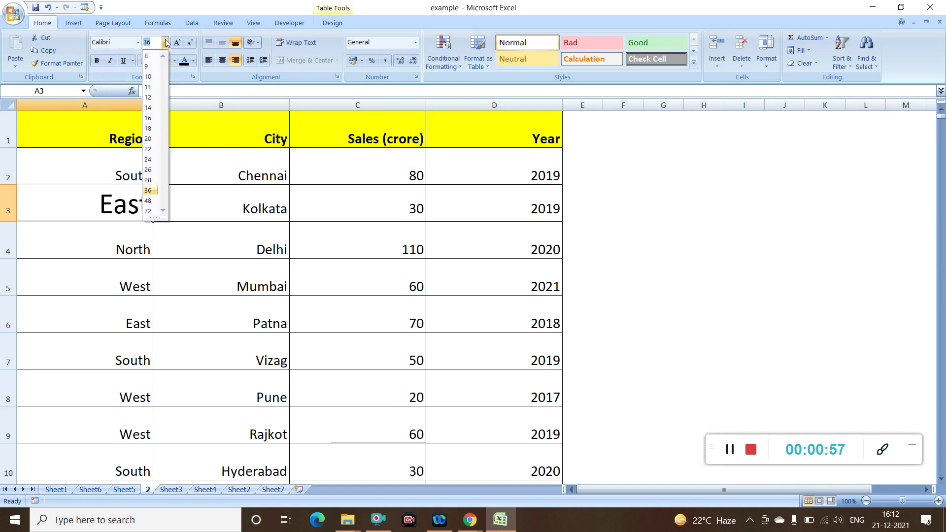
click(152, 77)
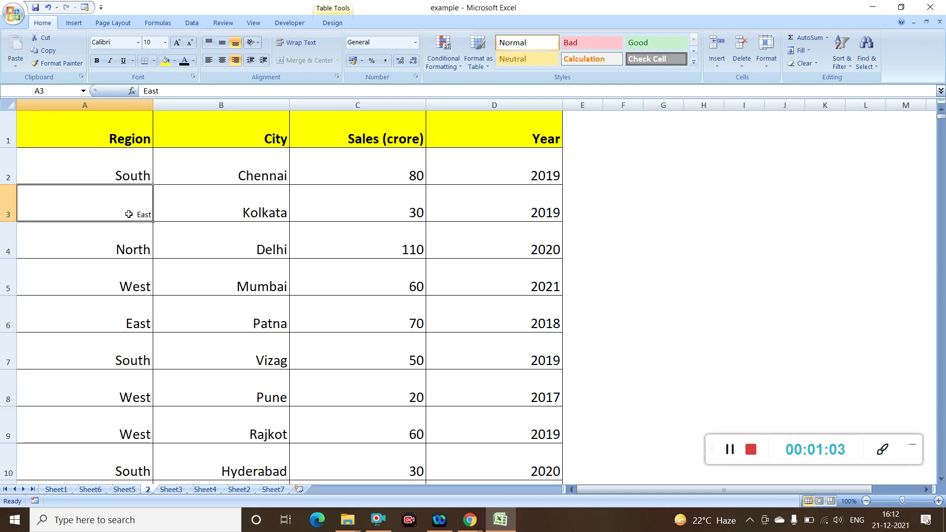
Step: Enter a custom font size of 19 for the East entry in cell A3
click(151, 41)
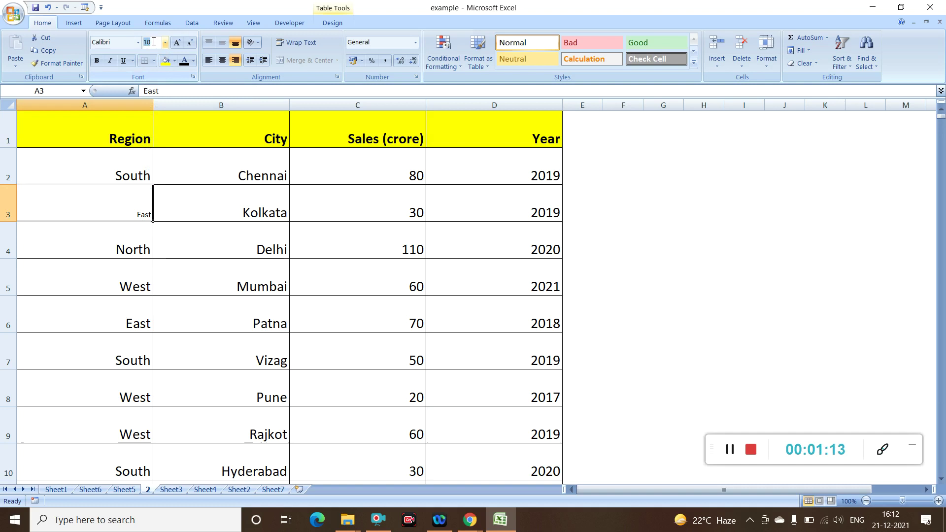
text(1)
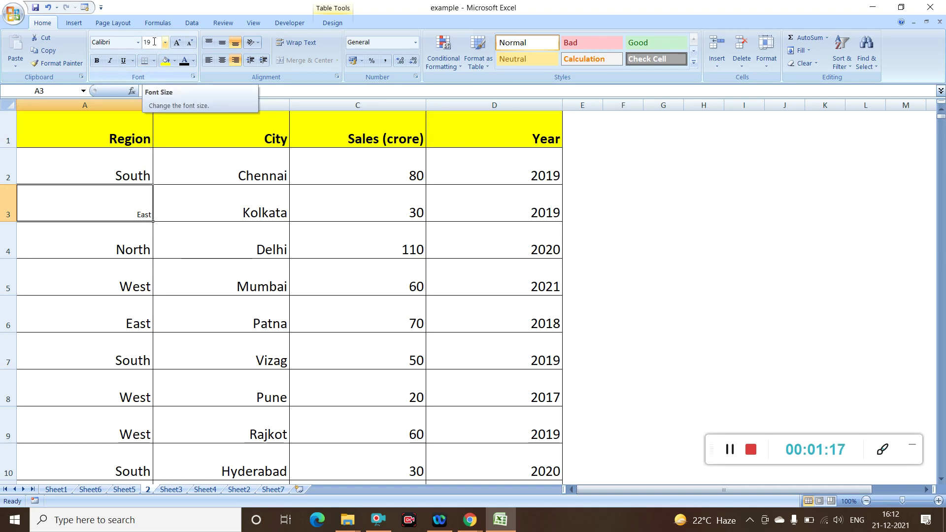
click(95, 241)
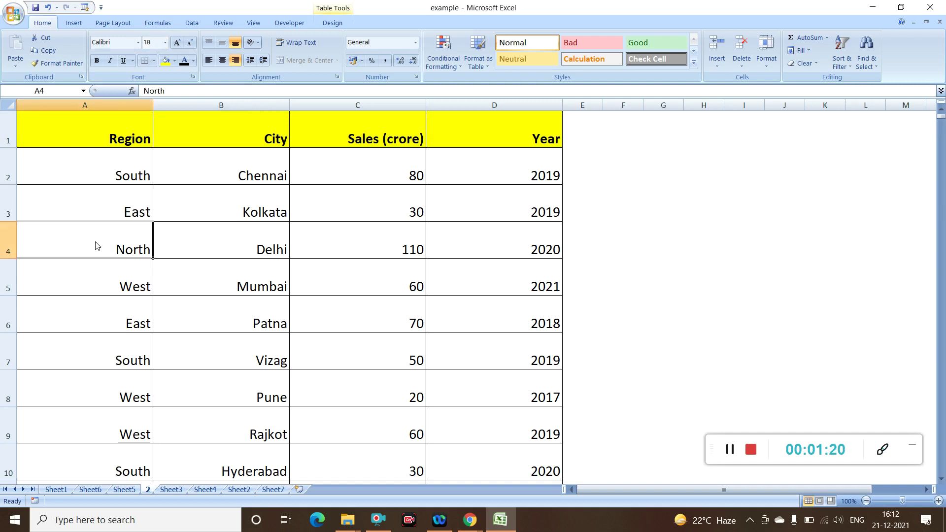
Step: Set the font size of the East entry in cell A3 to 45
click(121, 206)
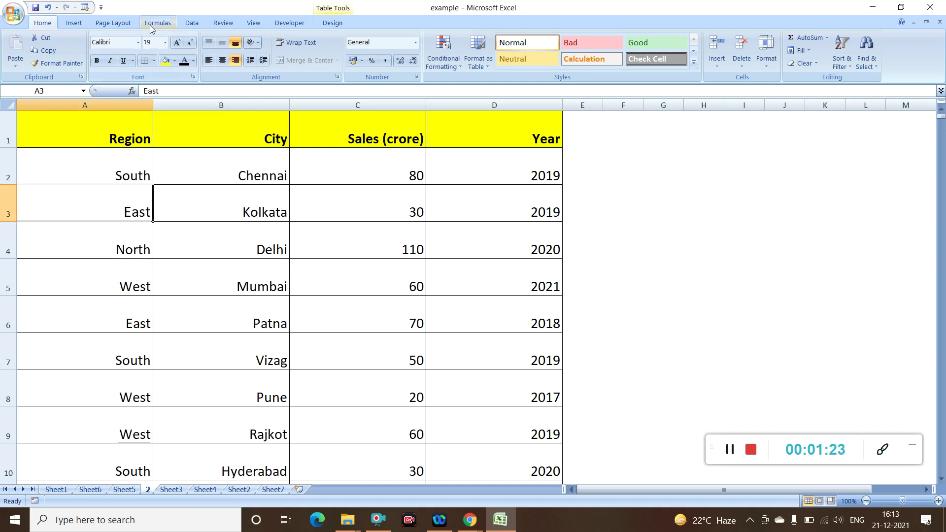
click(152, 40)
text(45)
click(102, 239)
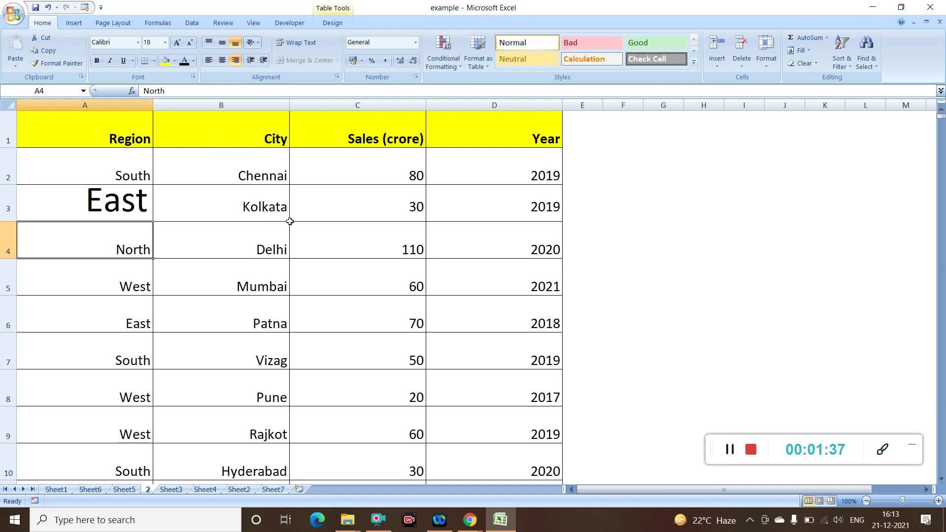
Step: Try the Algerian and Arial Black fonts on the year in cell D5
click(467, 270)
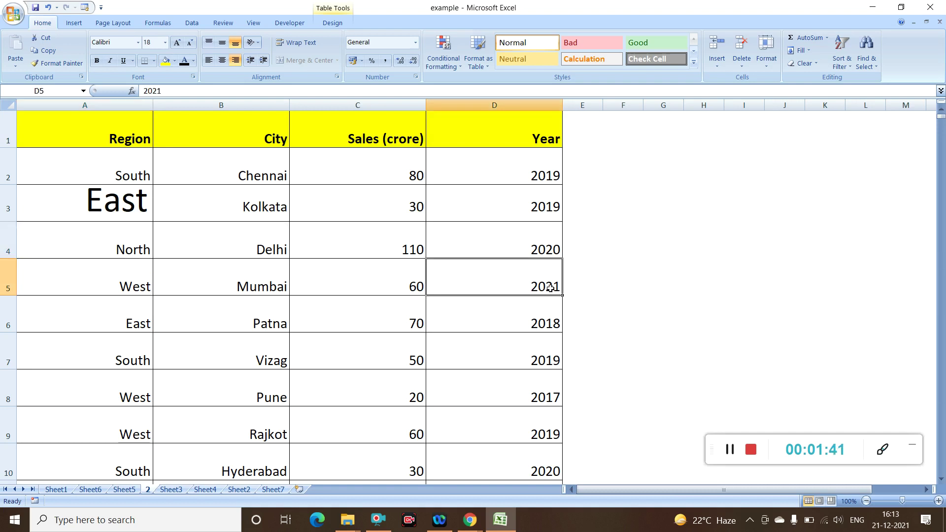
click(138, 43)
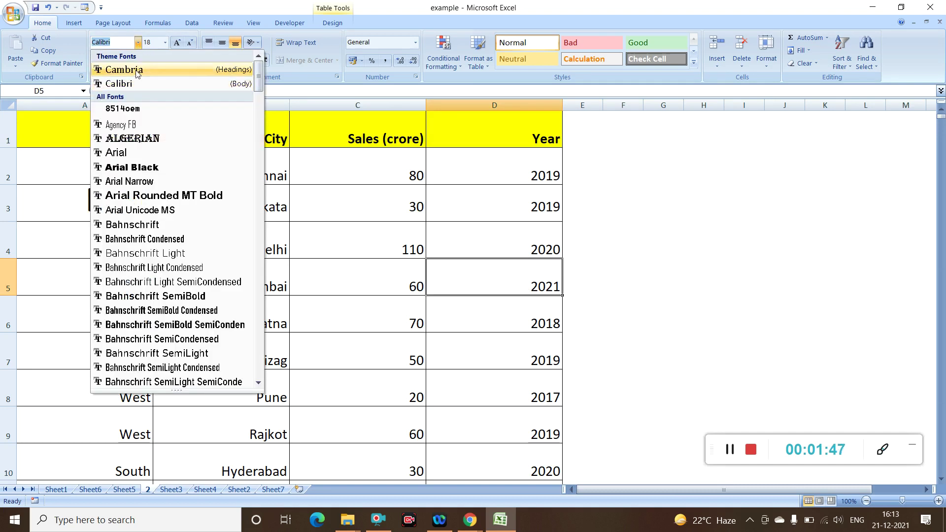
click(132, 138)
click(132, 139)
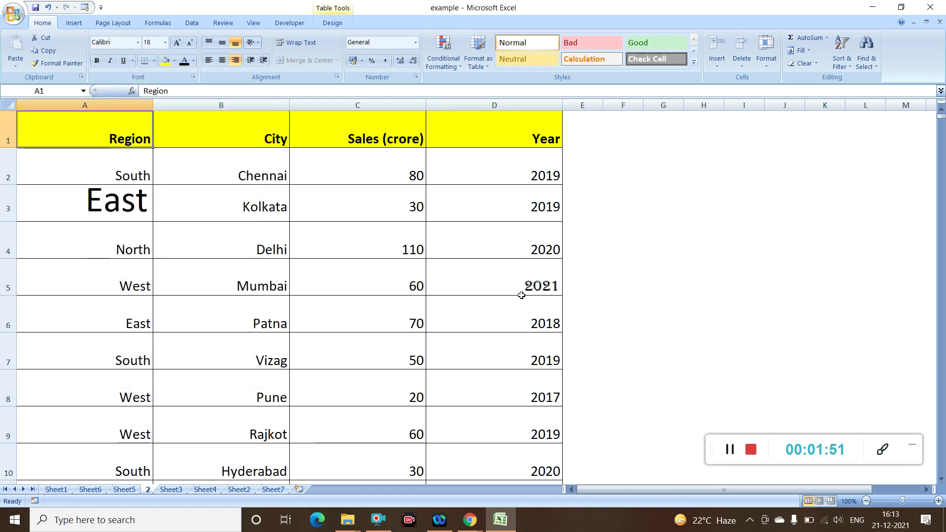
click(540, 285)
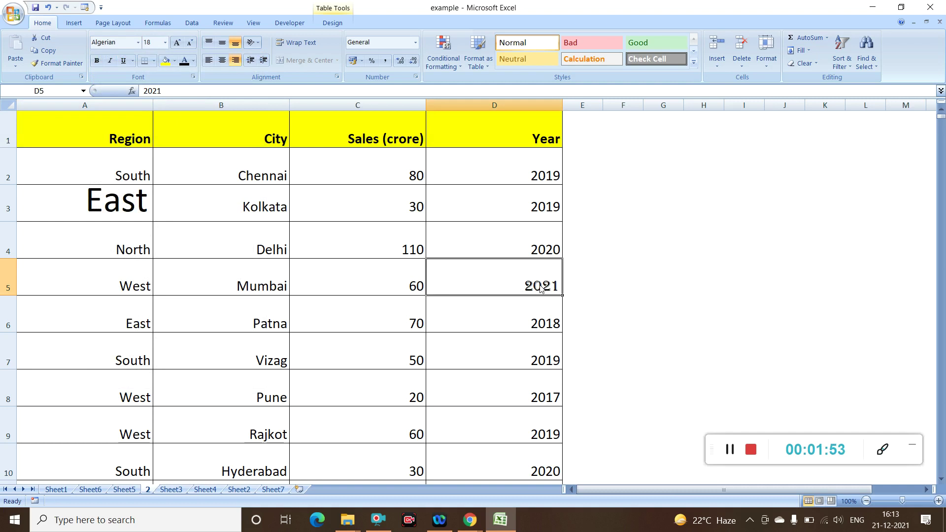
click(138, 44)
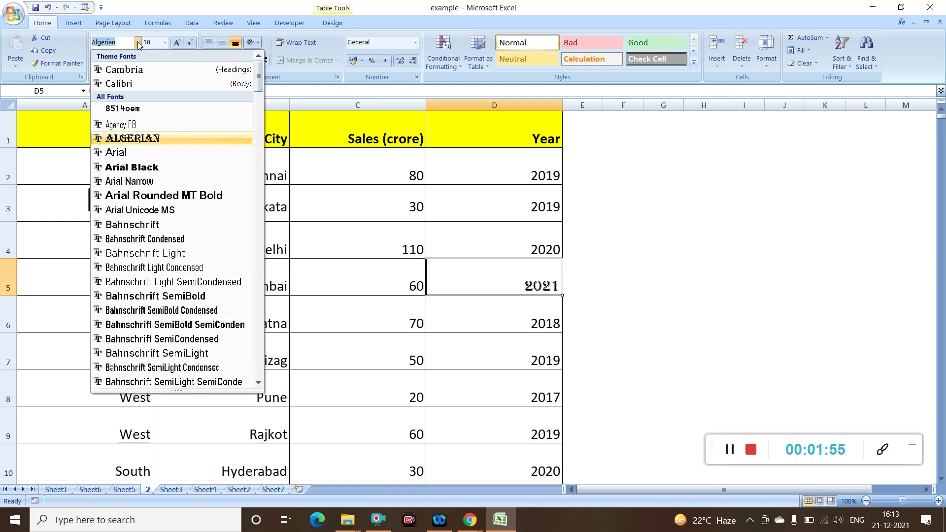
click(127, 170)
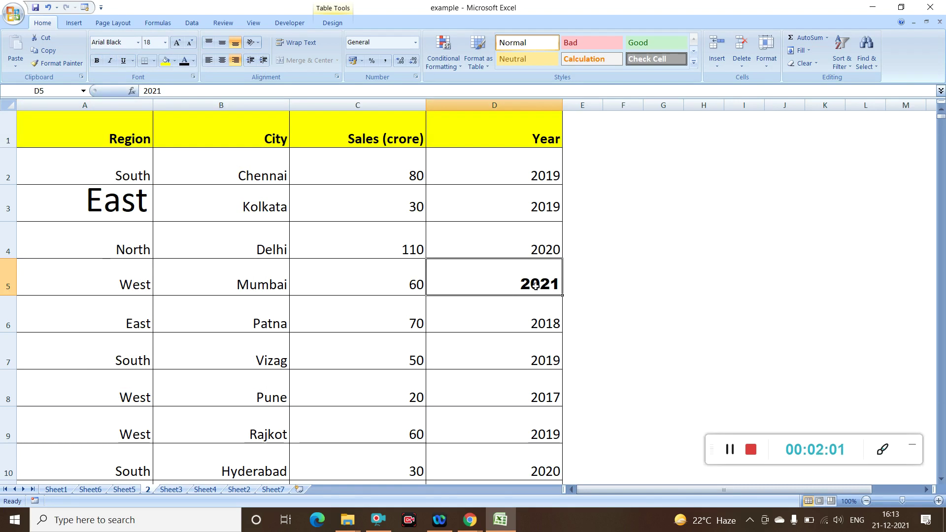
Step: Change the font of the year in cell D5 to Cooper Black
click(139, 43)
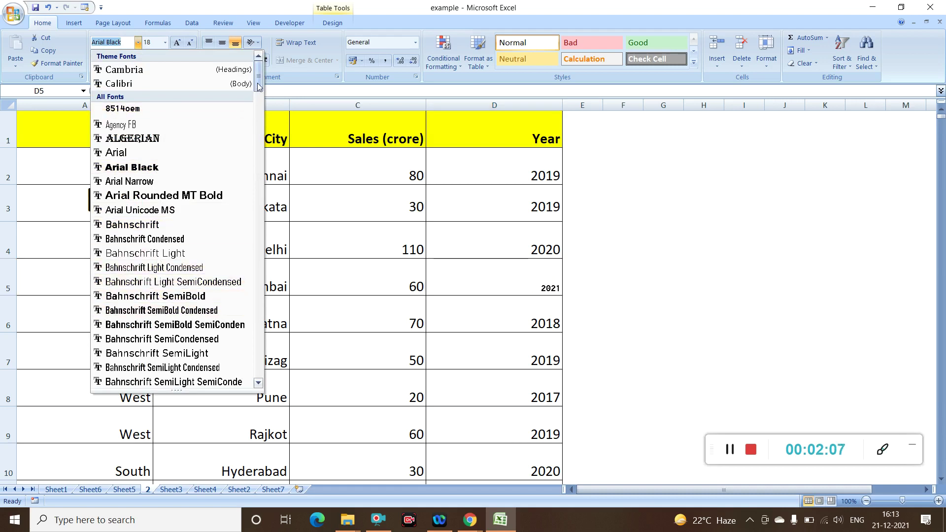
drag(258, 79, 263, 153)
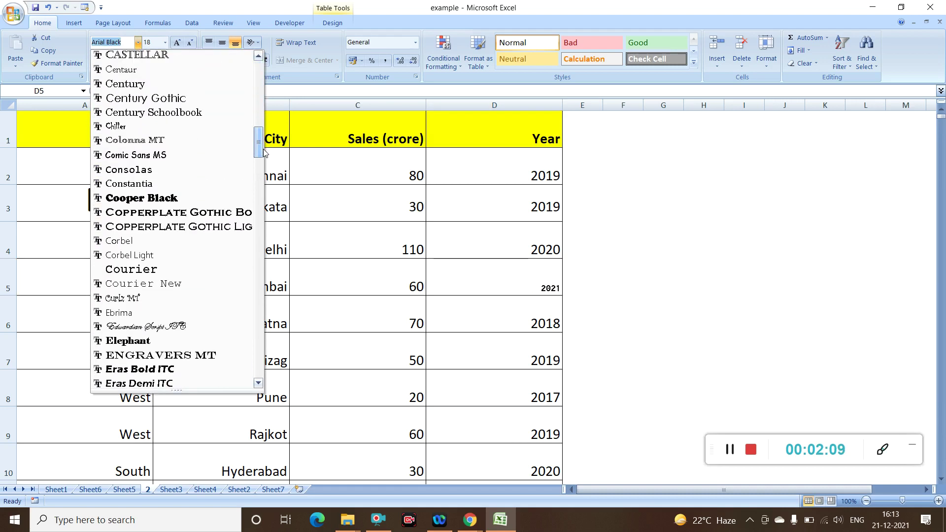
click(165, 199)
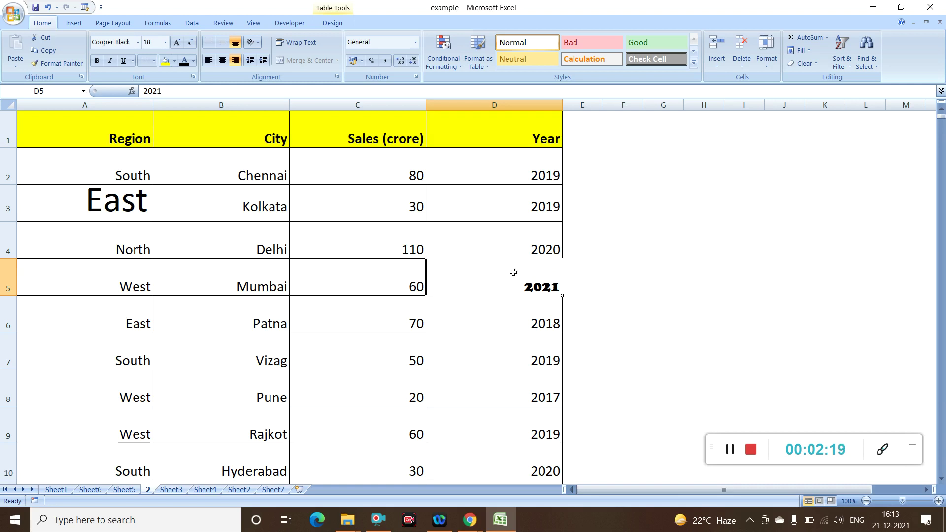
Step: Select the Patna and Vizag rows, cells A6:D7, and set their font size to 26
click(87, 313)
key(shift+Down)
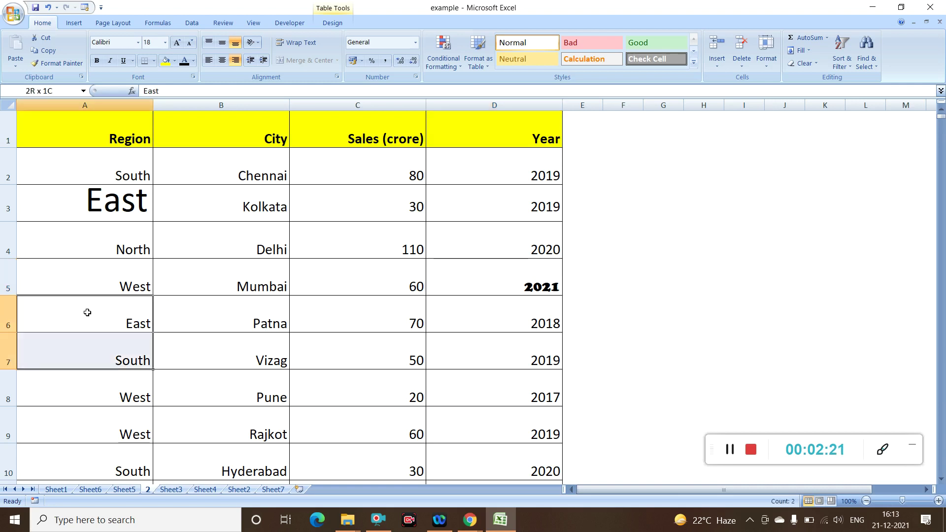
key(shift+Right)
key(shift+Right)
key(shift+Right)
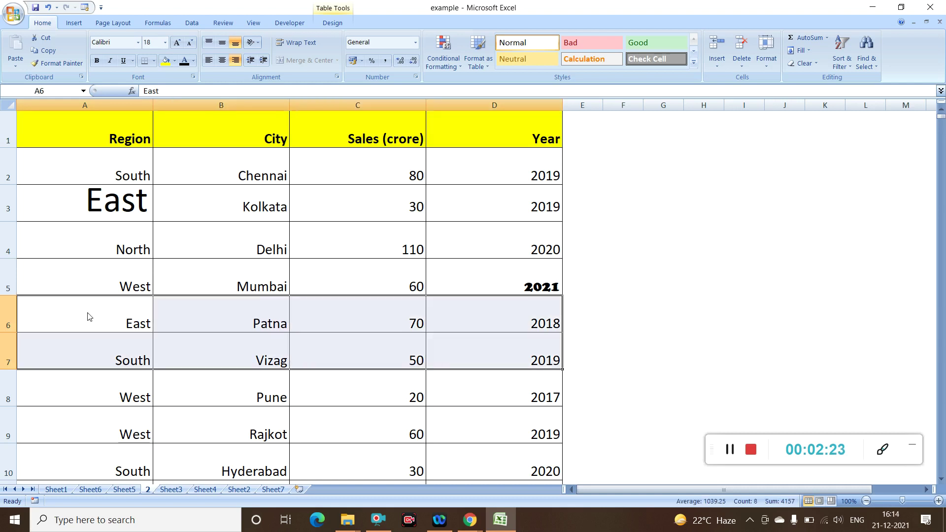
click(166, 43)
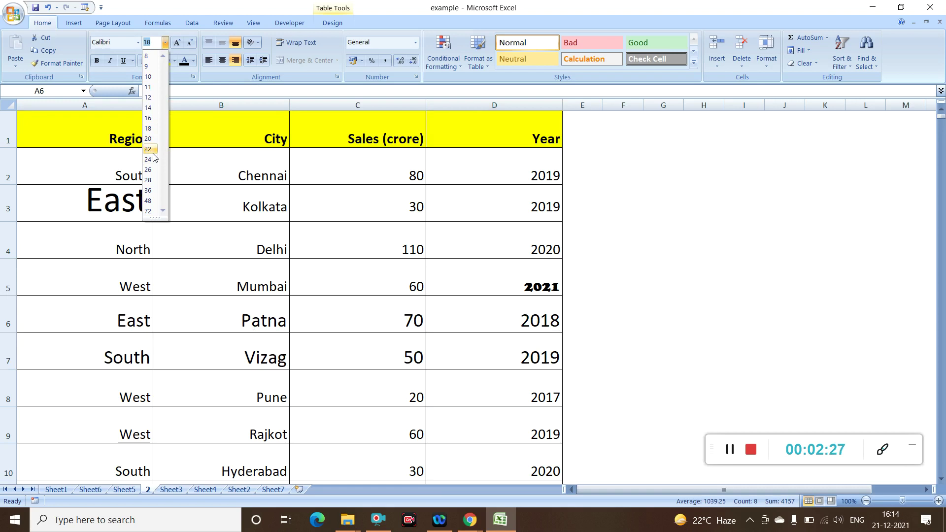
click(149, 170)
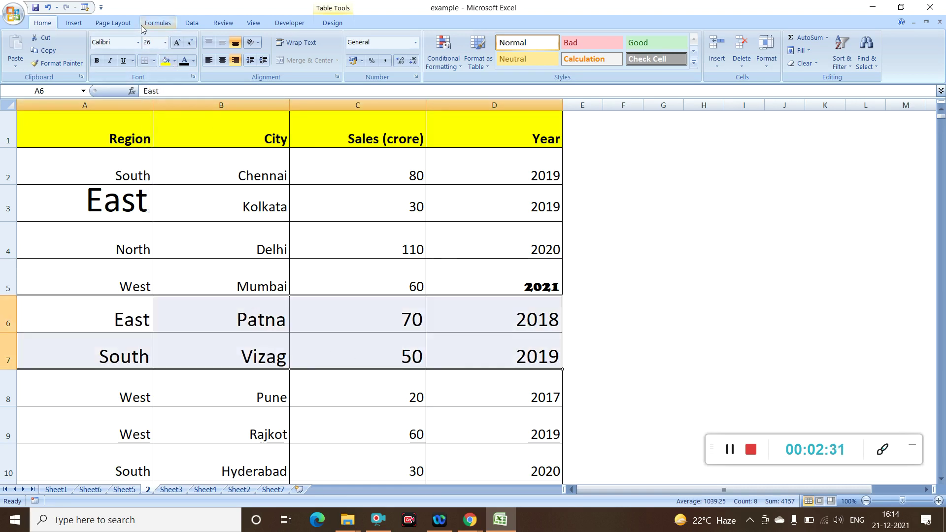
Step: Set a custom font size of 19 for the Patna and Vizag rows, cells A6:D7
click(153, 39)
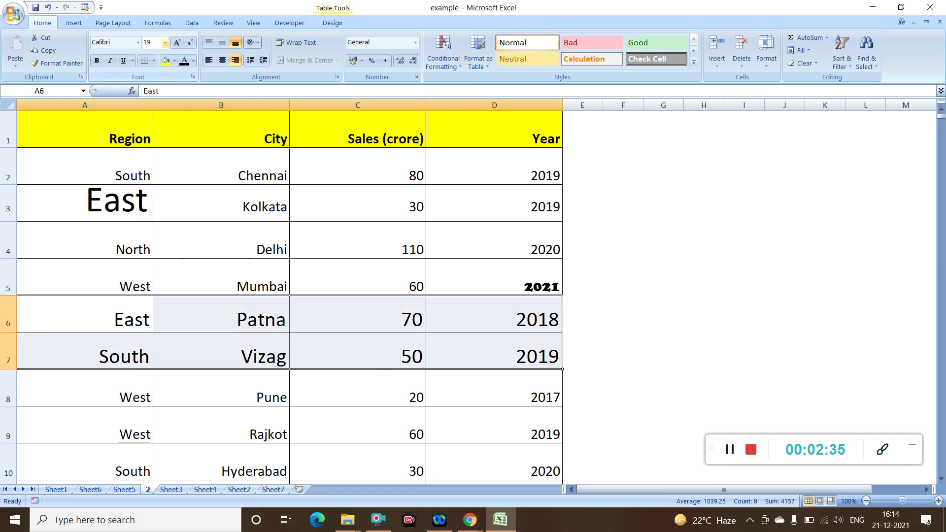
click(781, 191)
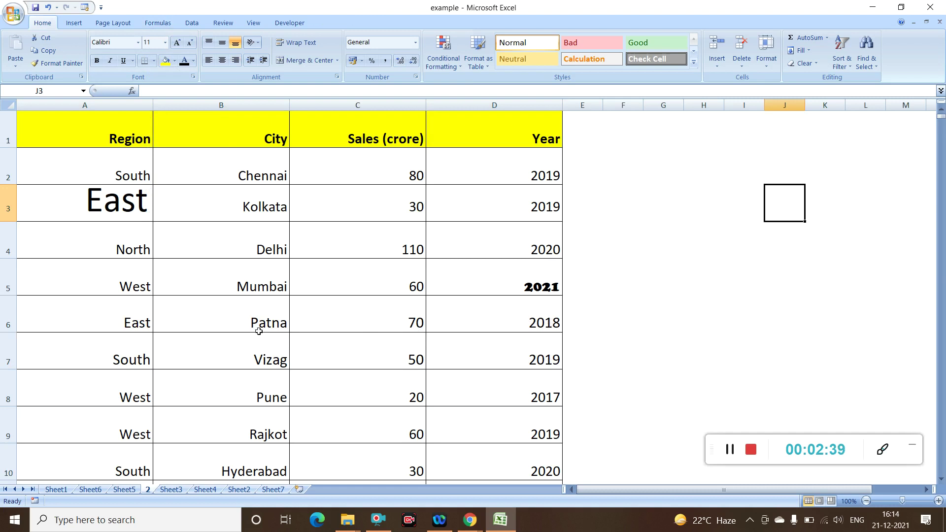
Step: Try the Arial Black and Georgia fonts on the Patna and Vizag rows, cells A6:D7
drag(108, 317, 476, 341)
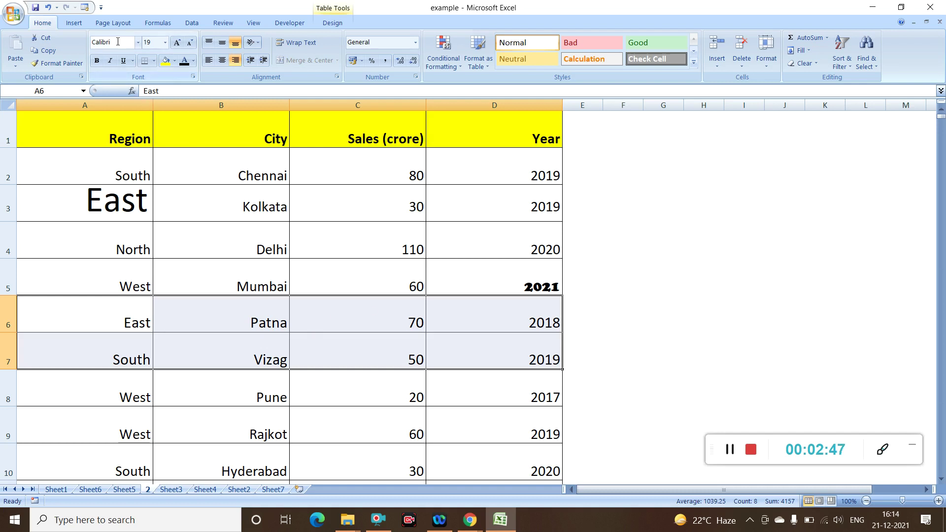
click(138, 43)
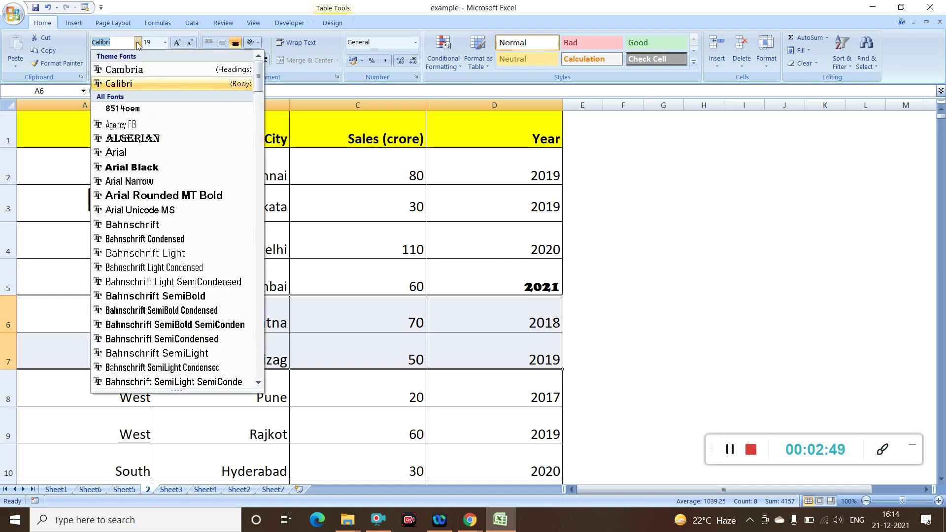
click(143, 168)
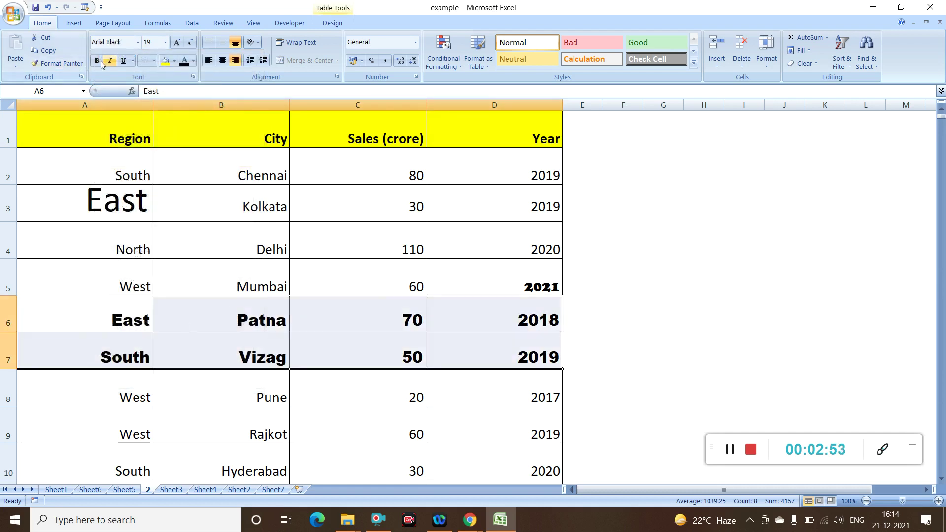
click(138, 43)
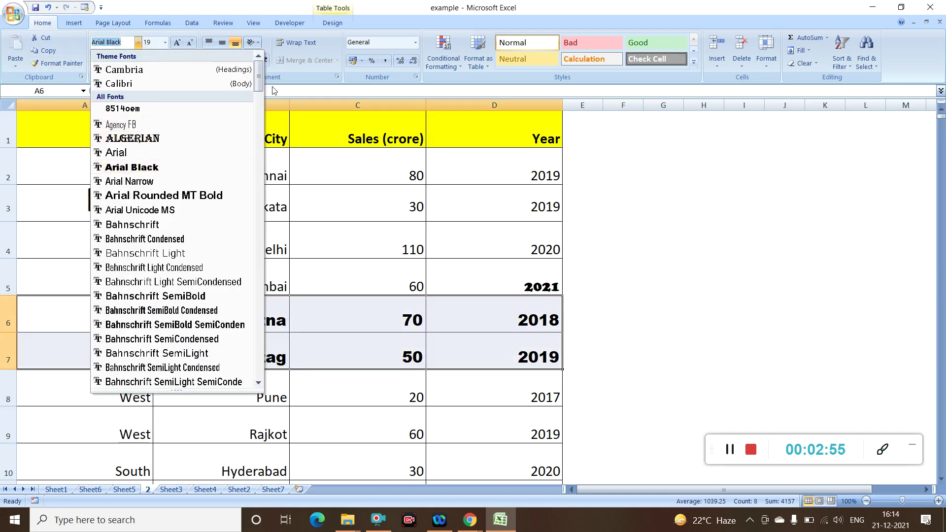
drag(256, 84, 257, 196)
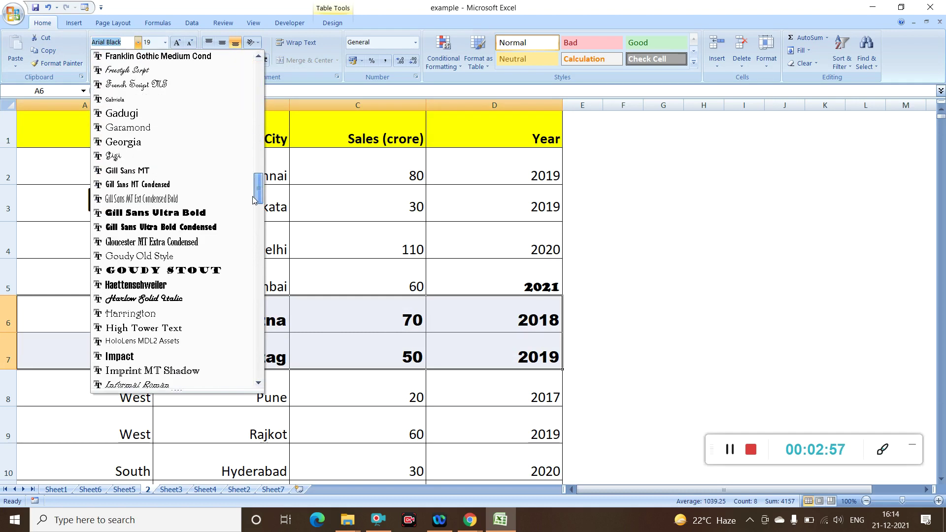
click(127, 142)
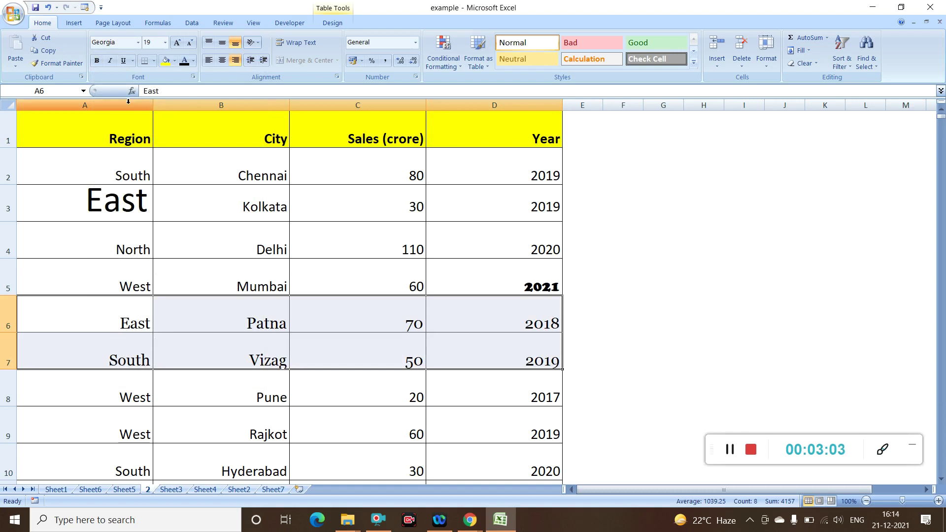
Step: Change the font of the Patna and Vizag rows, cells A6:D7, to Franklin Gothic Heavy
click(138, 43)
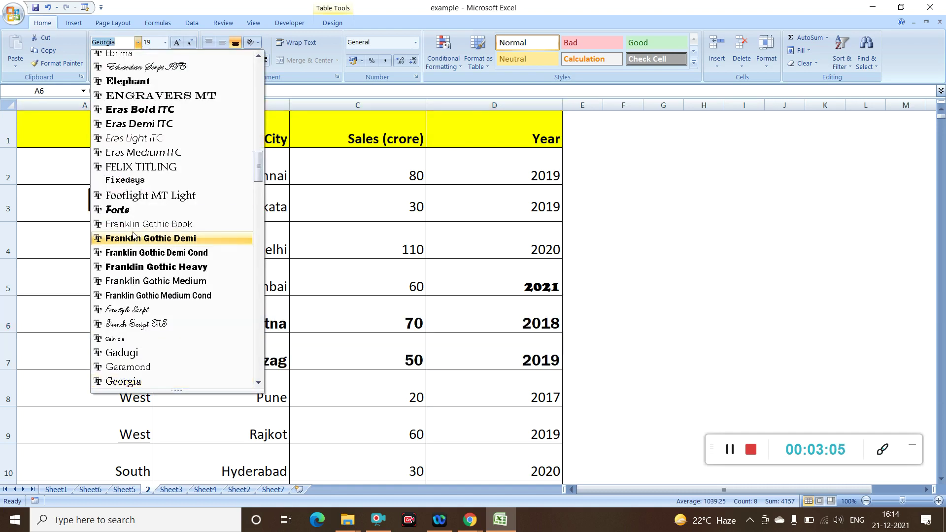
click(128, 271)
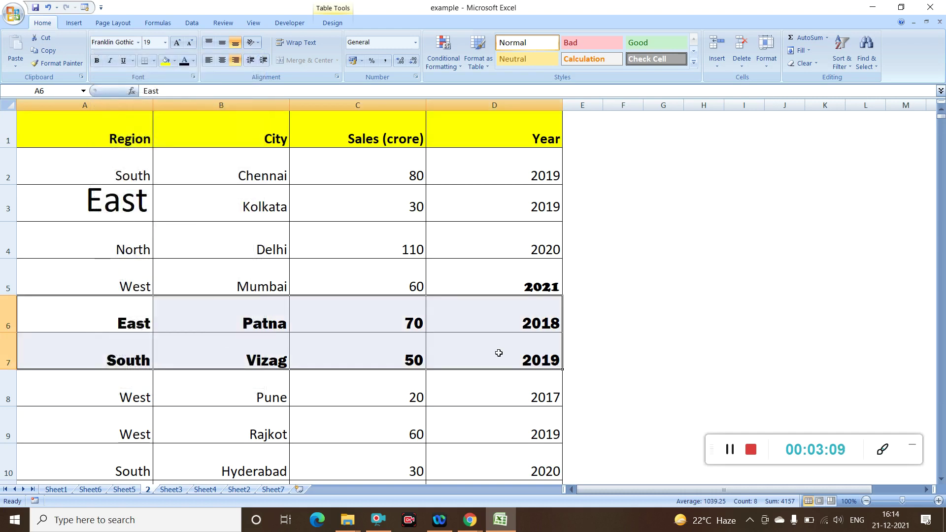